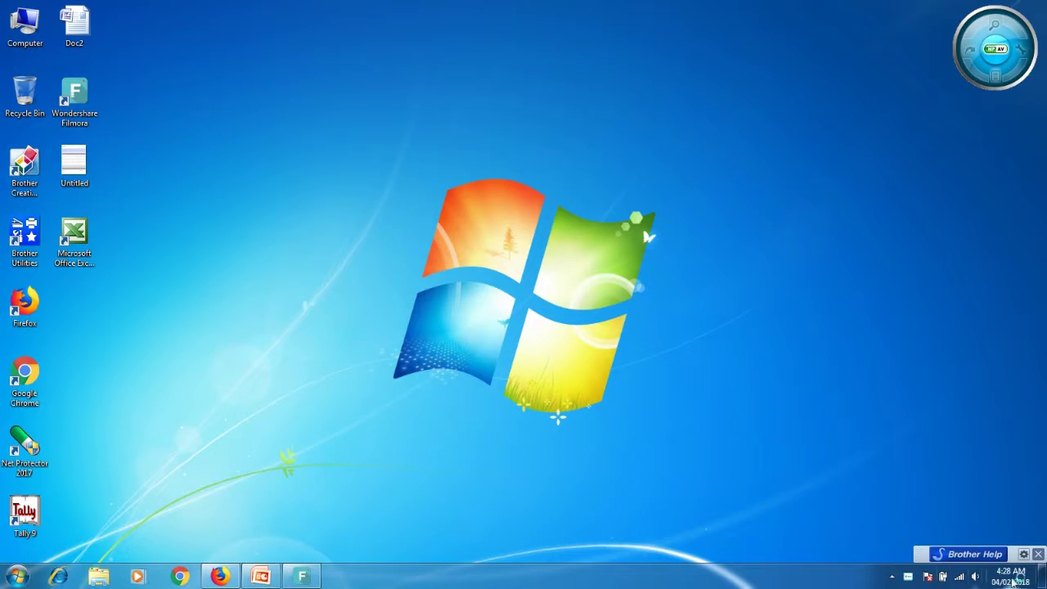
Open the system Date and Time settings and move the dialog to the upper middle of the desktop
mouse_move(1009, 582)
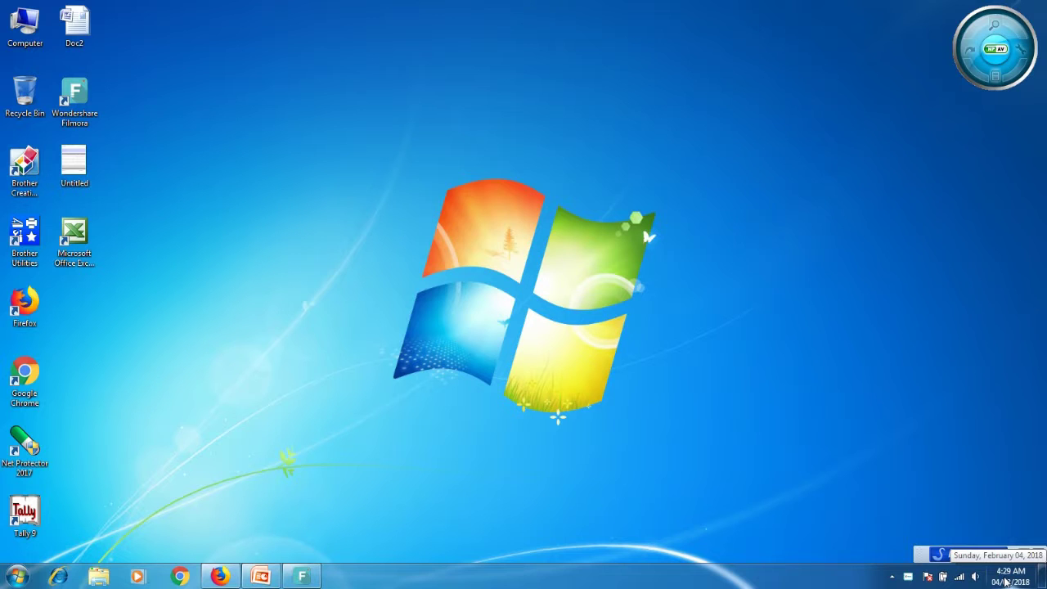
click(1006, 581)
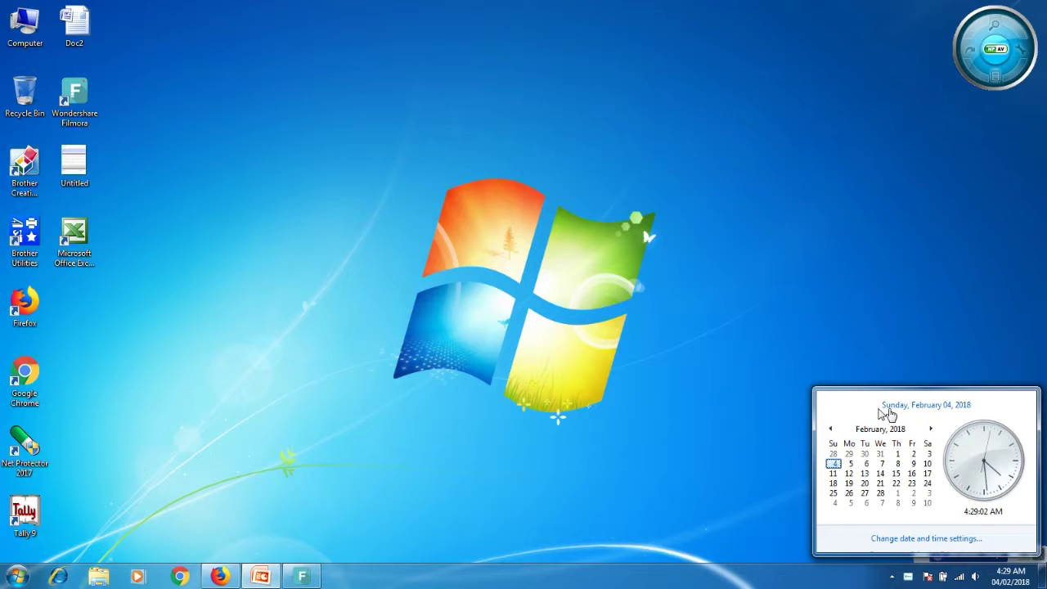
click(934, 539)
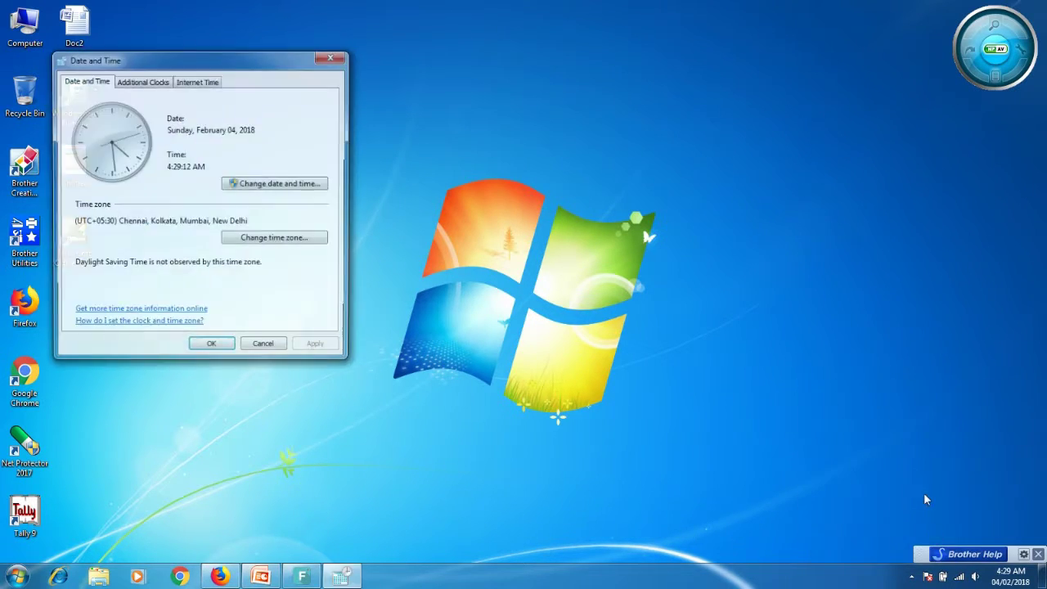
drag(214, 58, 543, 51)
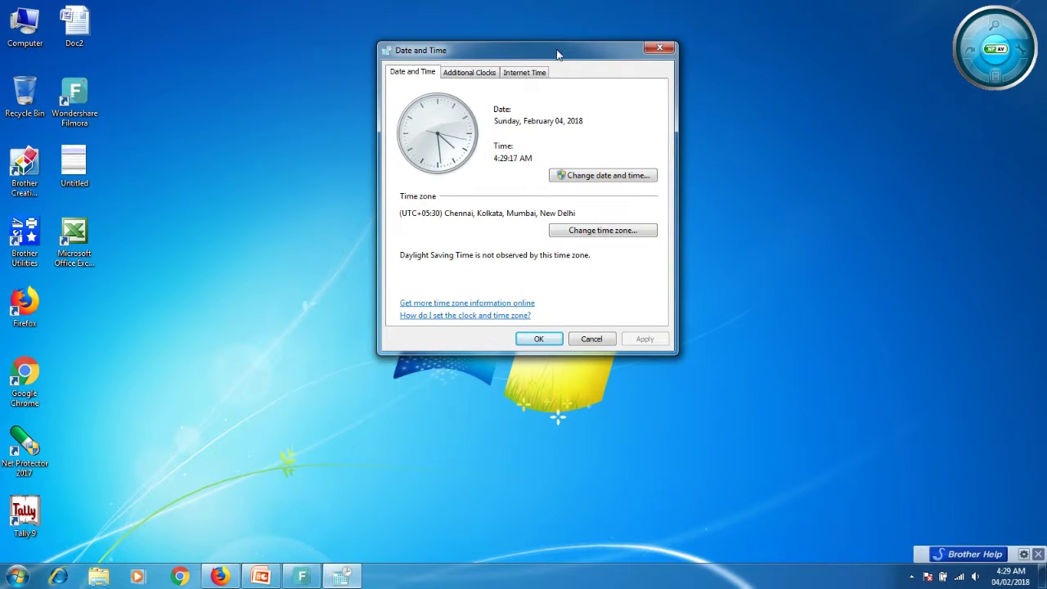
Set the time zone to (UTC+05:30) Chennai, Kolkata, Mumbai, New Delhi and confirm it
click(607, 236)
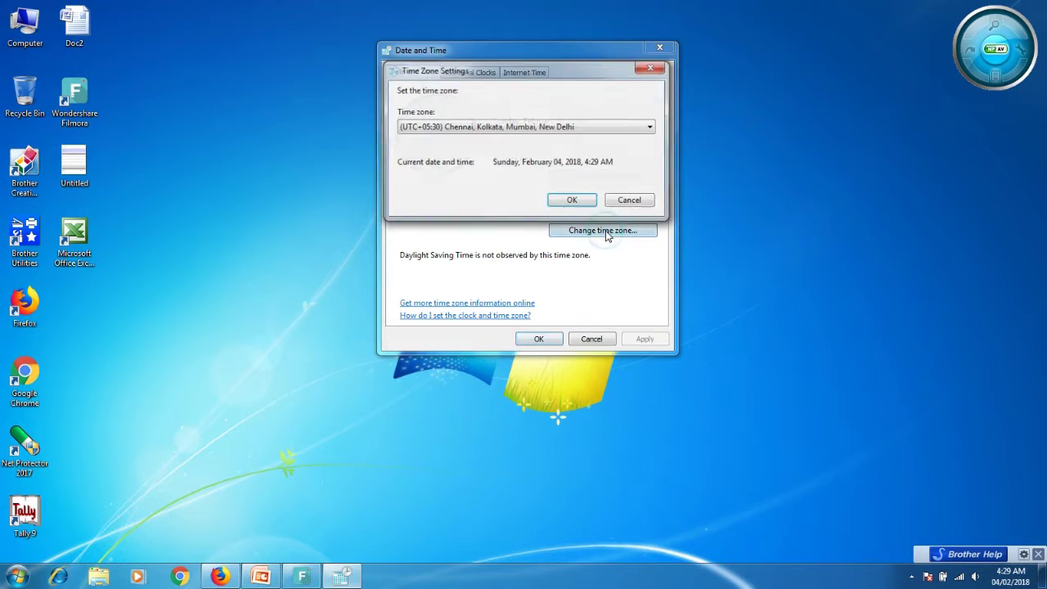
click(570, 127)
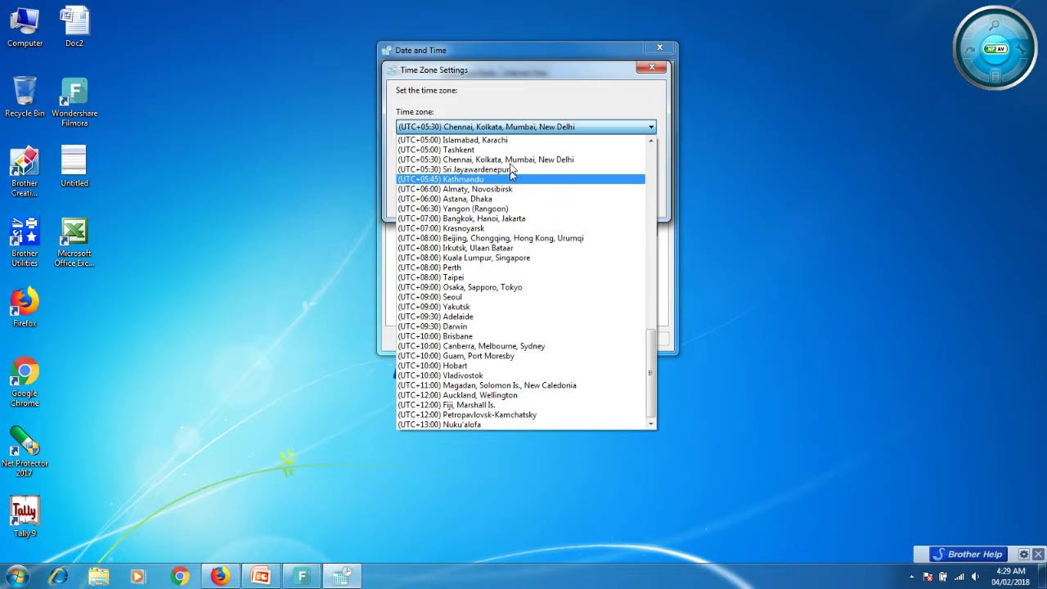
click(648, 151)
drag(650, 261, 650, 316)
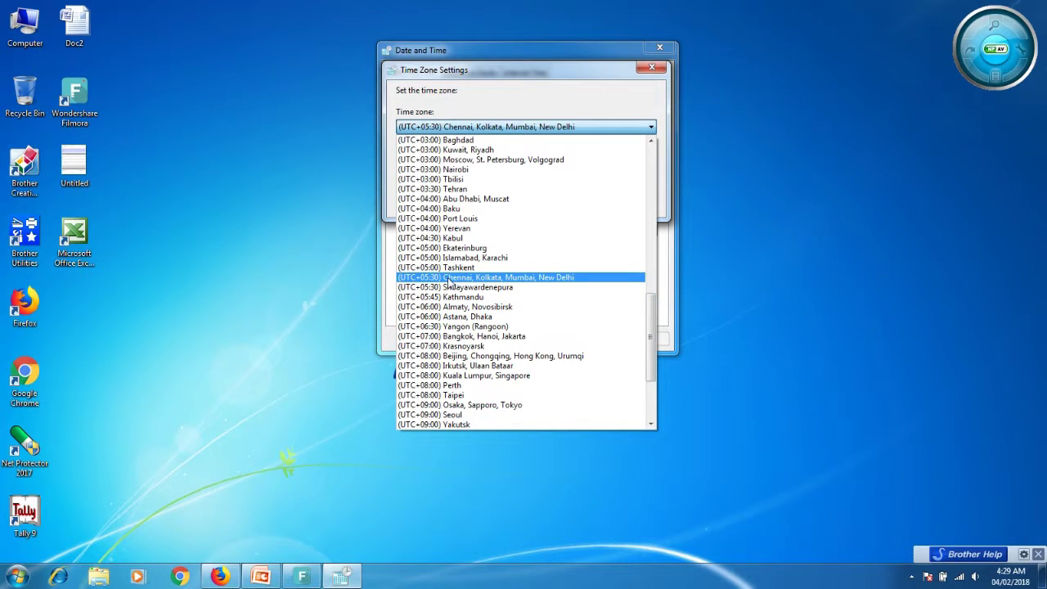
click(552, 282)
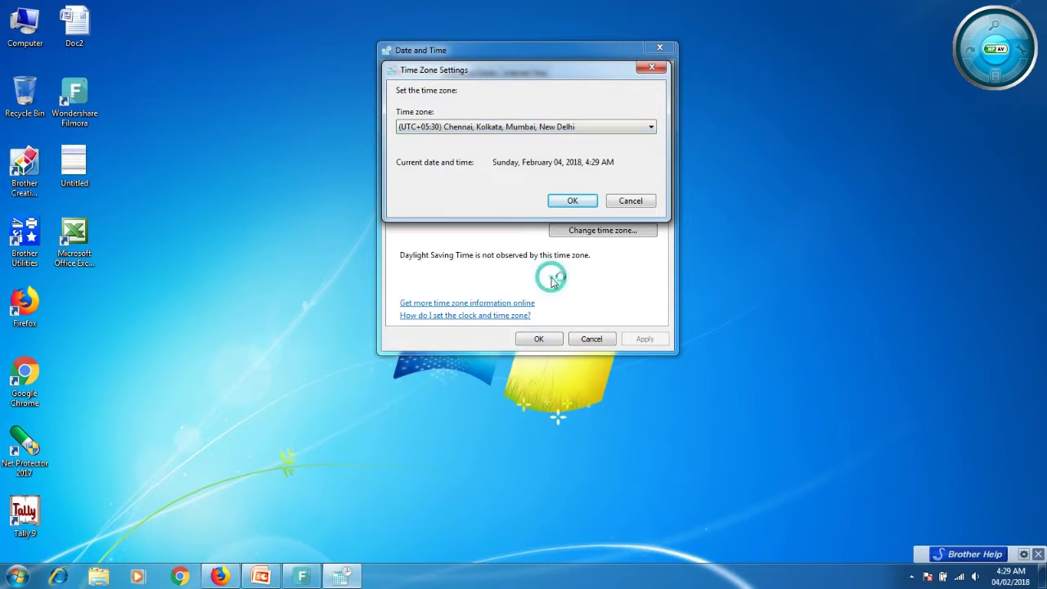
click(559, 202)
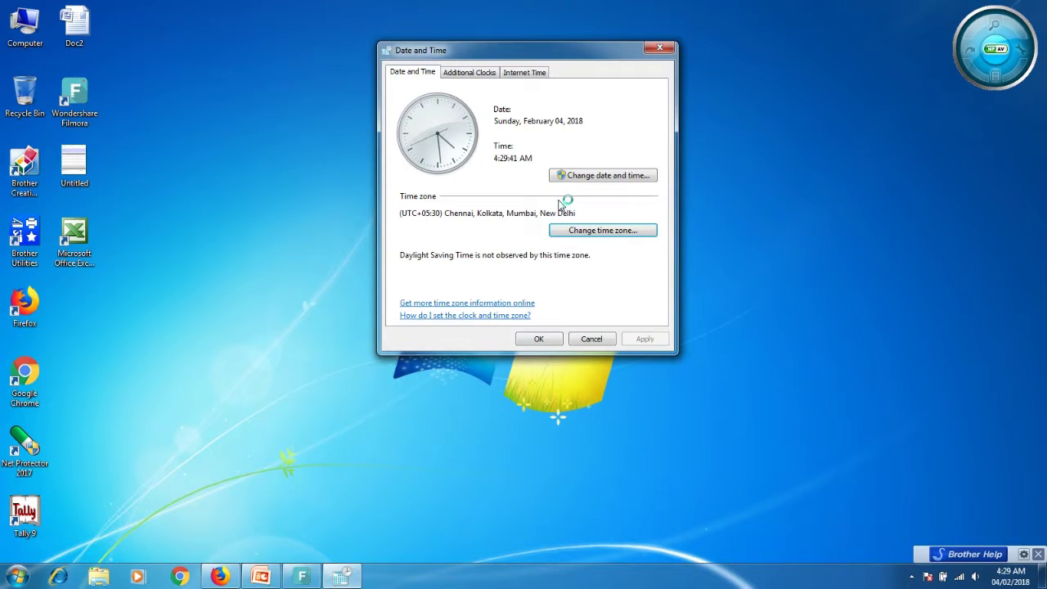
Start changing the date and time, and choose 3 February 2018 in the calendar
click(605, 177)
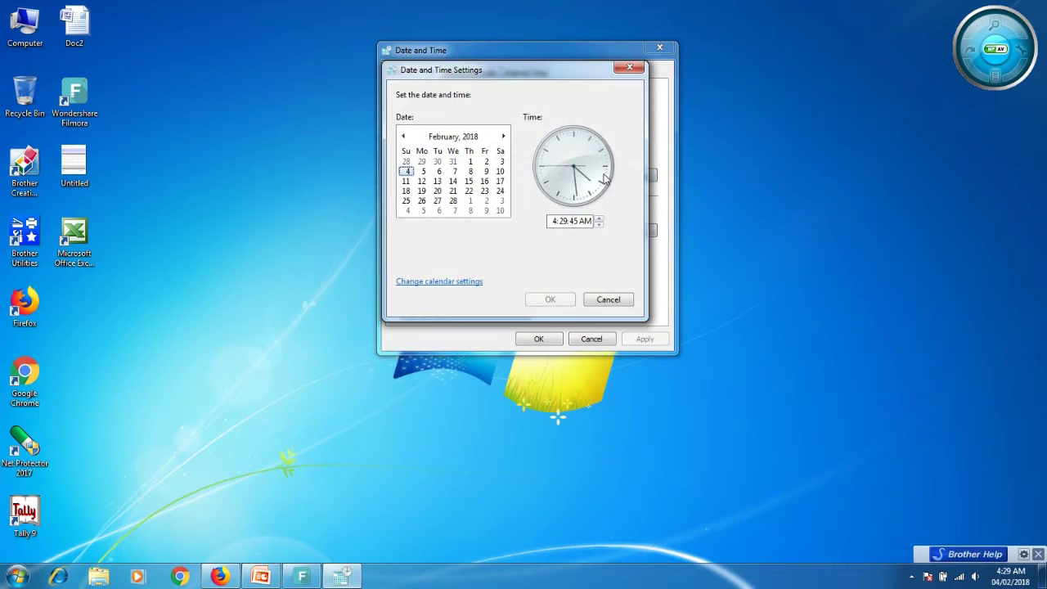
drag(516, 75, 562, 81)
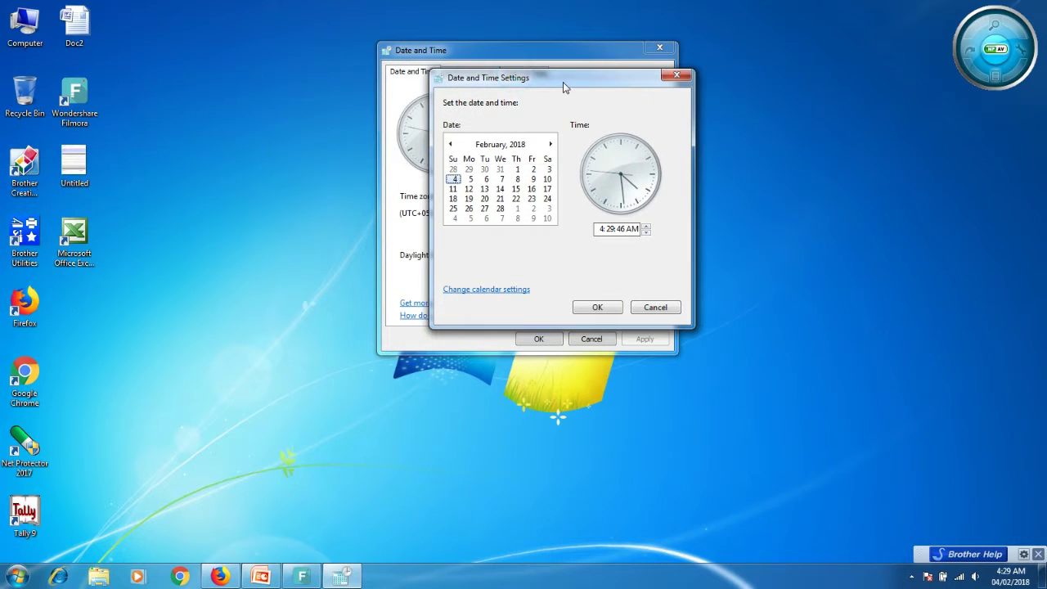
click(506, 148)
click(506, 148)
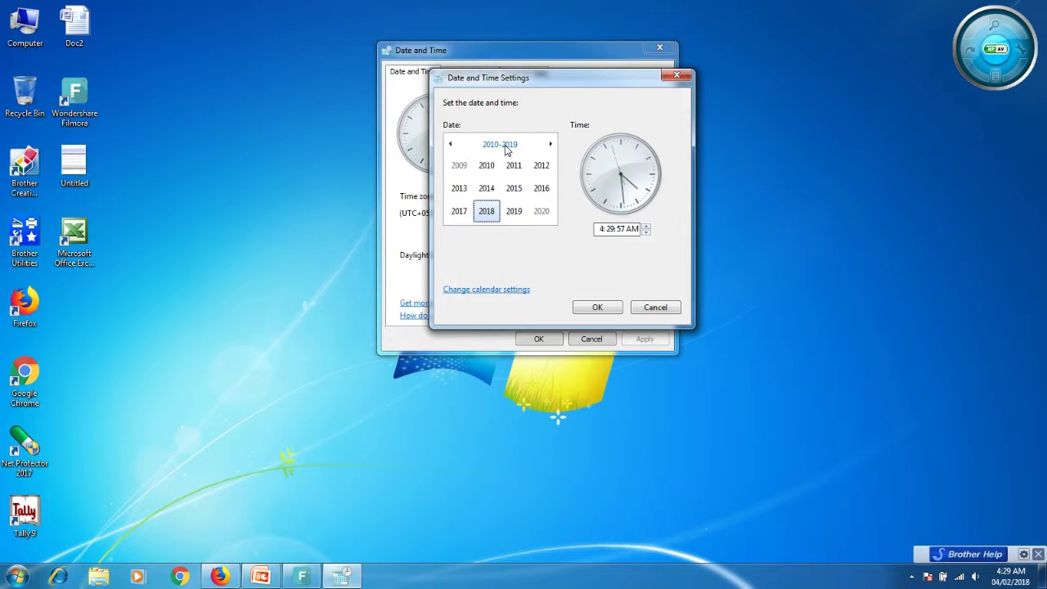
click(486, 212)
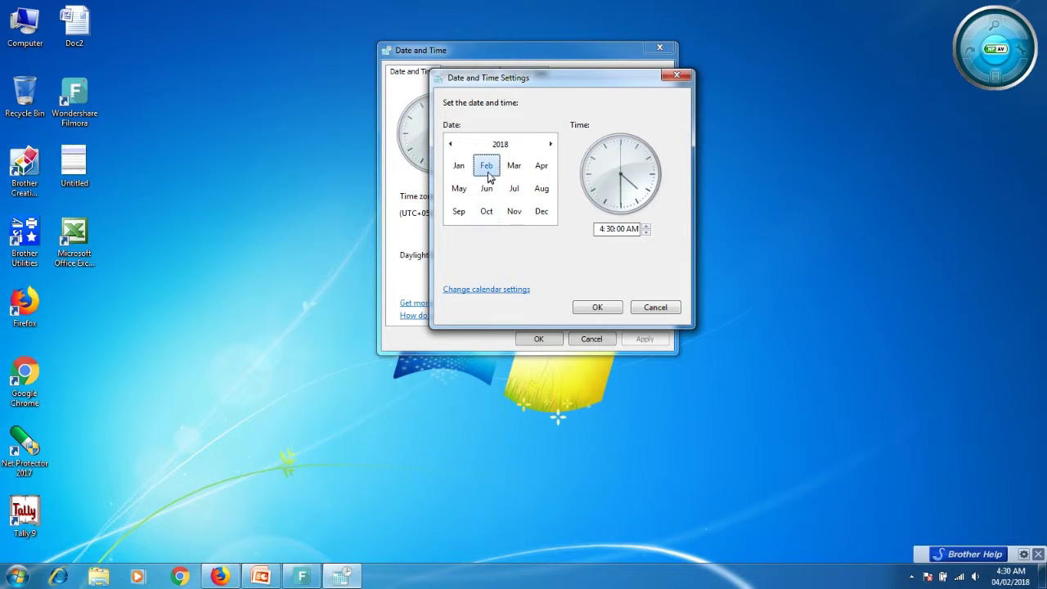
click(487, 172)
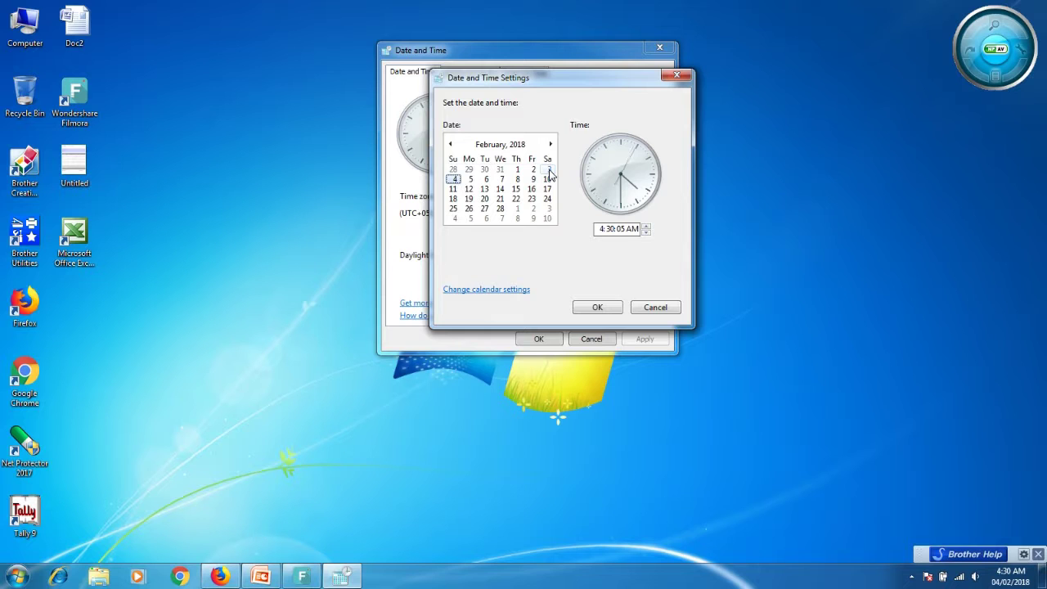
click(548, 170)
Set the hour of the system time to 3 and the minutes to 00
click(601, 229)
click(645, 232)
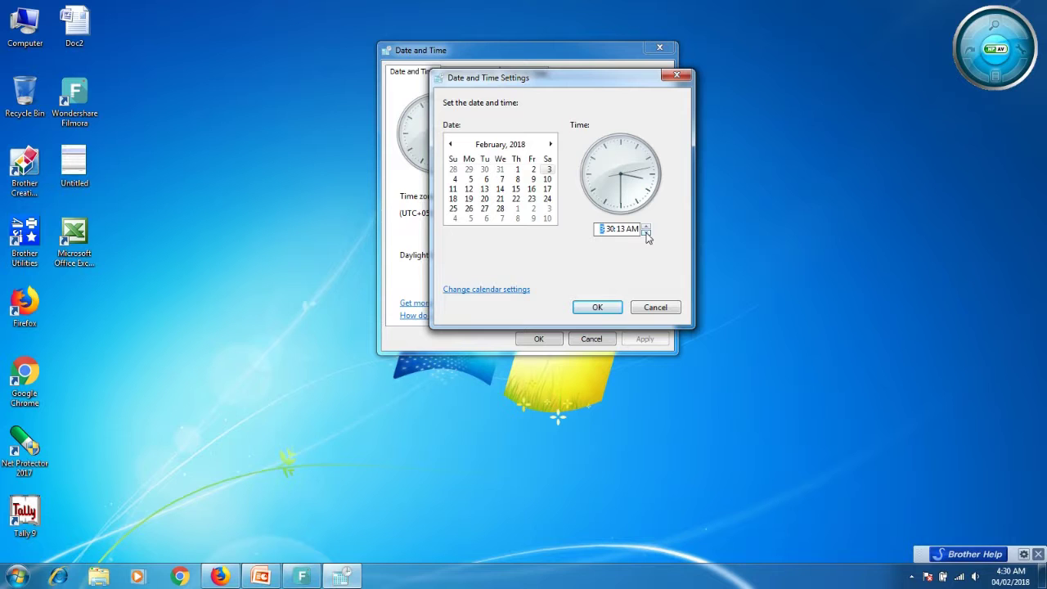
click(609, 231)
click(646, 233)
click(646, 234)
click(646, 235)
click(646, 235)
click(646, 235)
click(646, 235)
click(646, 235)
click(646, 235)
click(646, 235)
Switch the time from AM to PM, then confirm the new date and time and close the settings
click(632, 230)
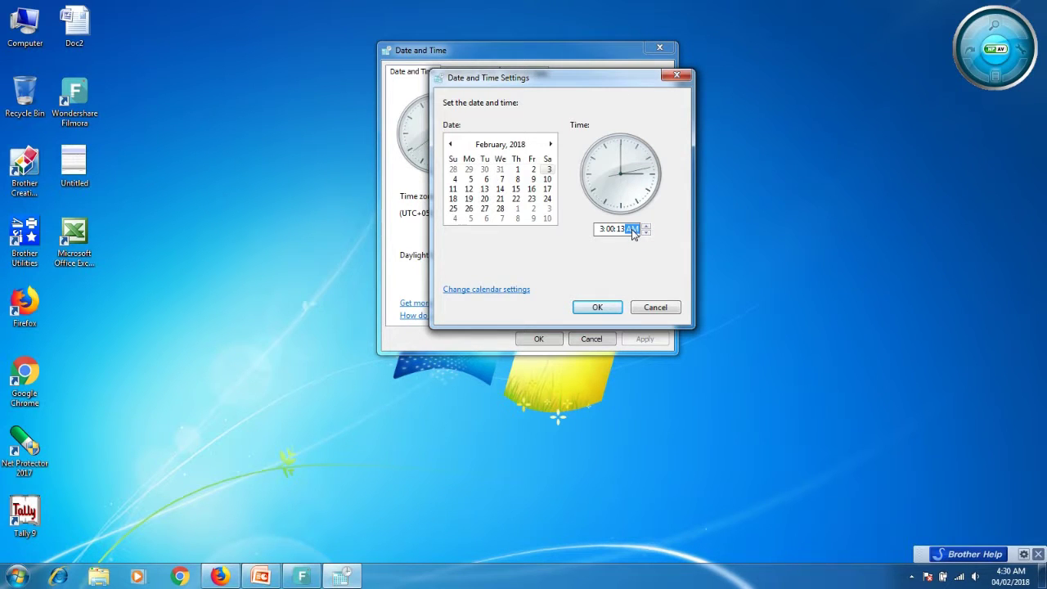
click(645, 227)
click(598, 308)
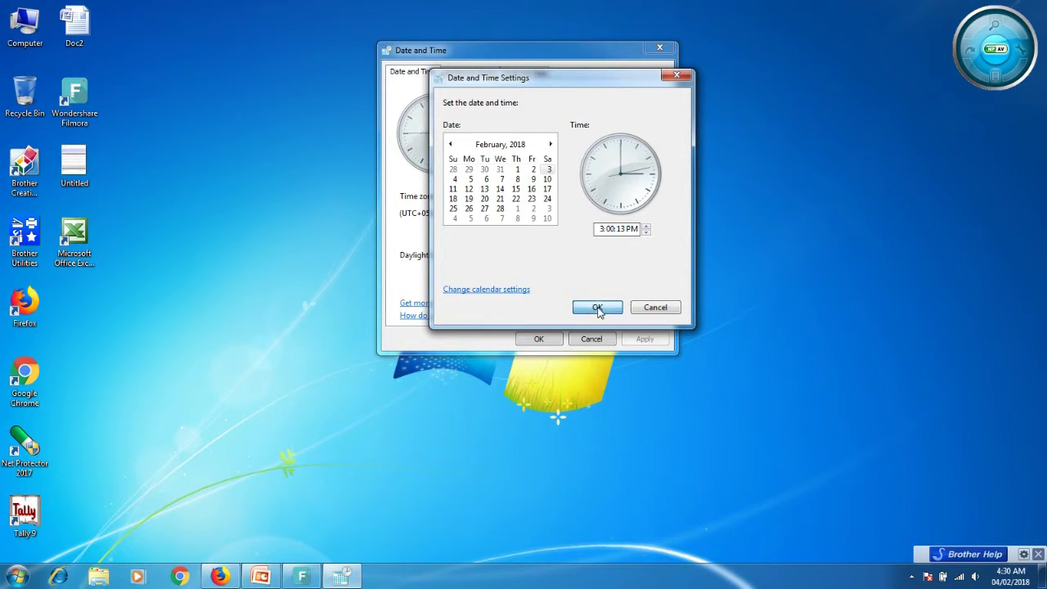
click(544, 340)
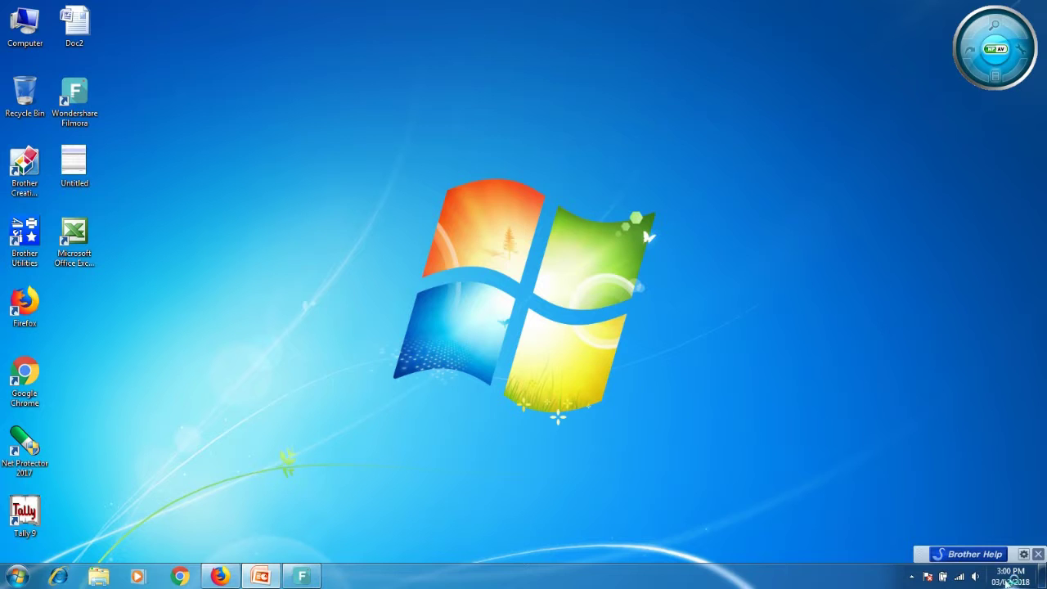
mouse_move(1008, 580)
Add the Calendar gadget to the desktop from the gadget gallery and place it below the round antivirus gadget
right_click(519, 96)
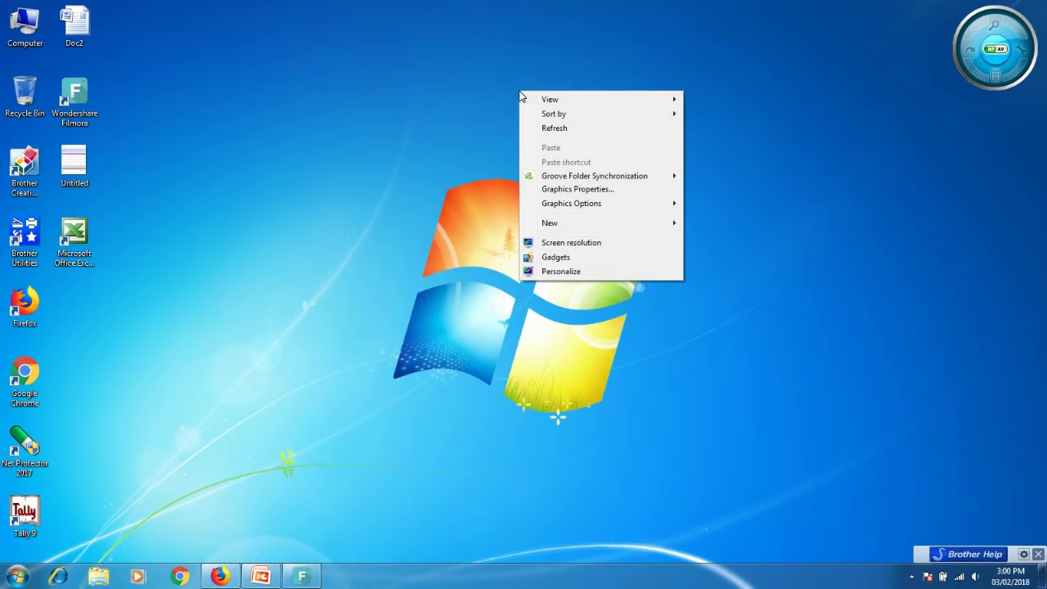
click(569, 260)
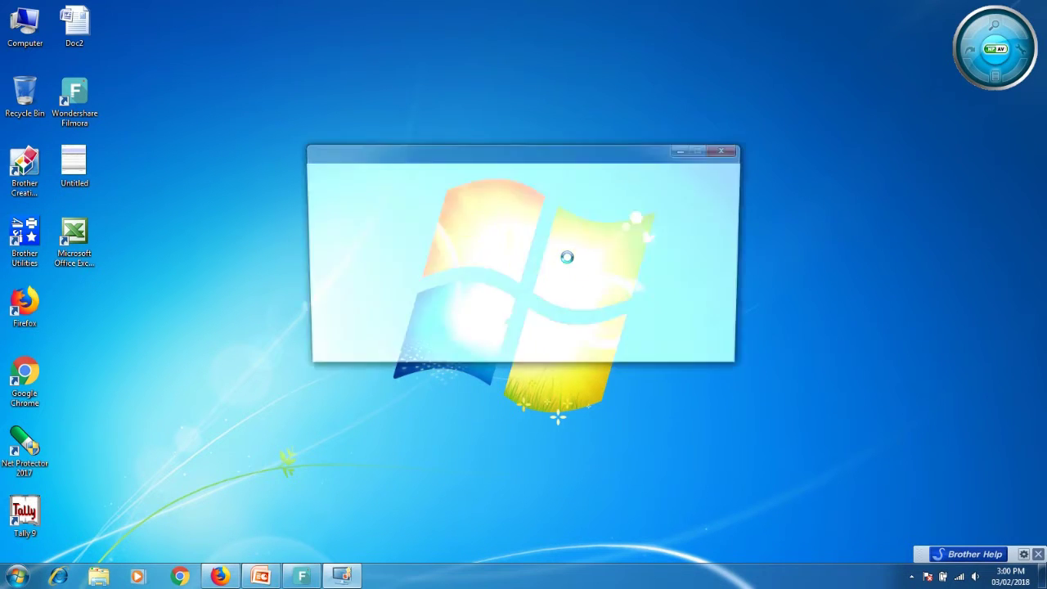
drag(524, 156, 537, 60)
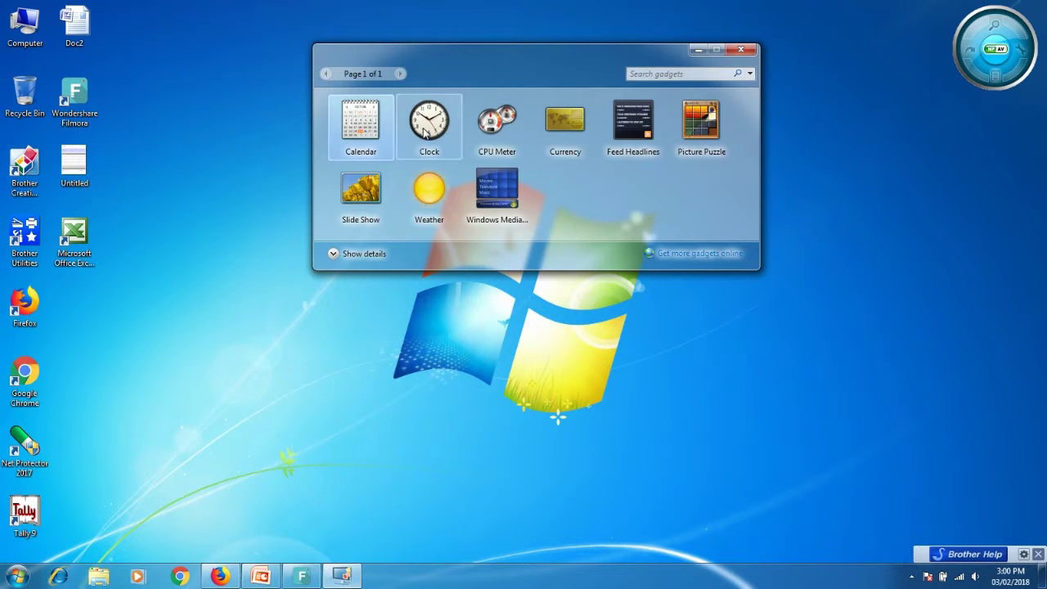
double_click(368, 127)
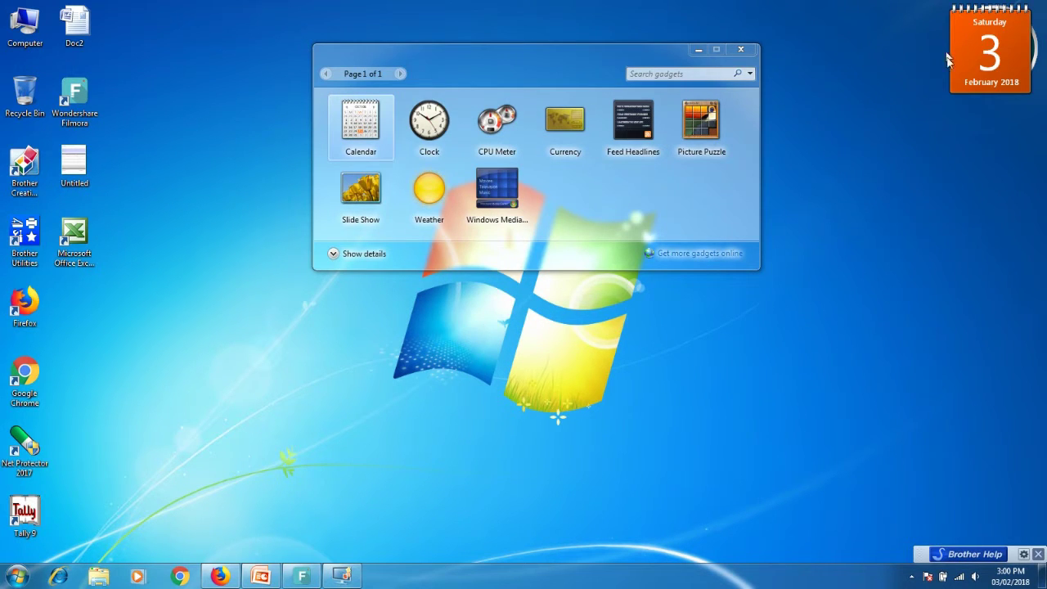
drag(986, 18, 992, 143)
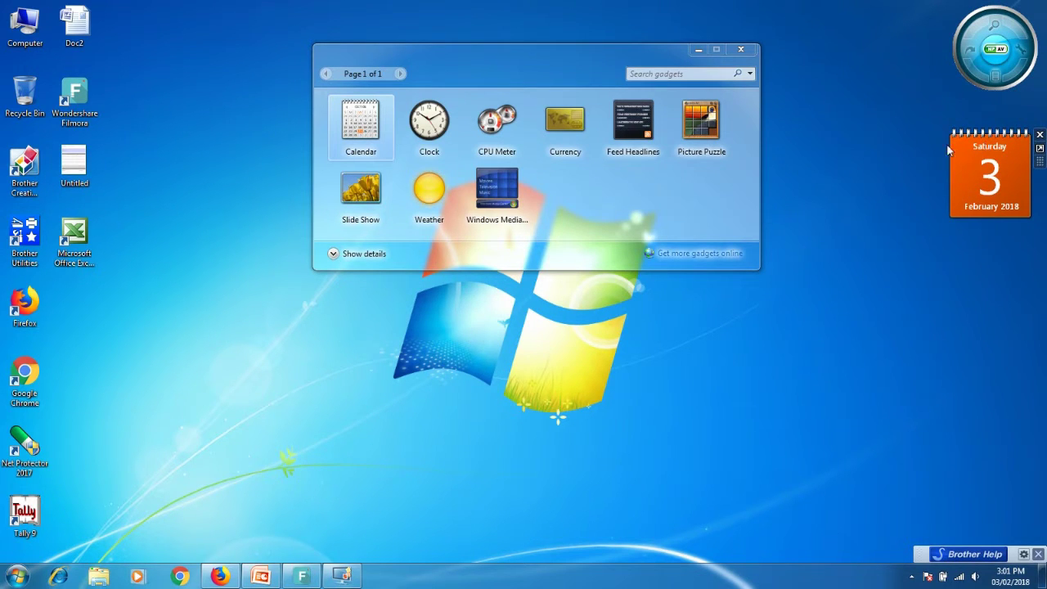
Add the Clock gadget, place it directly below the Calendar gadget, close the gadget gallery and refresh the desktop
double_click(426, 136)
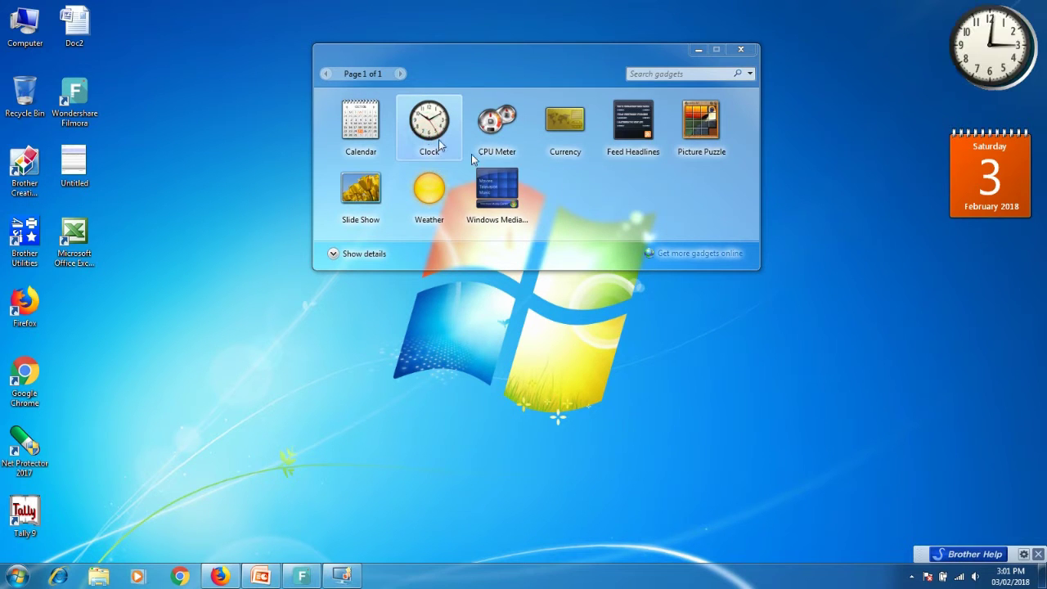
drag(979, 68, 984, 278)
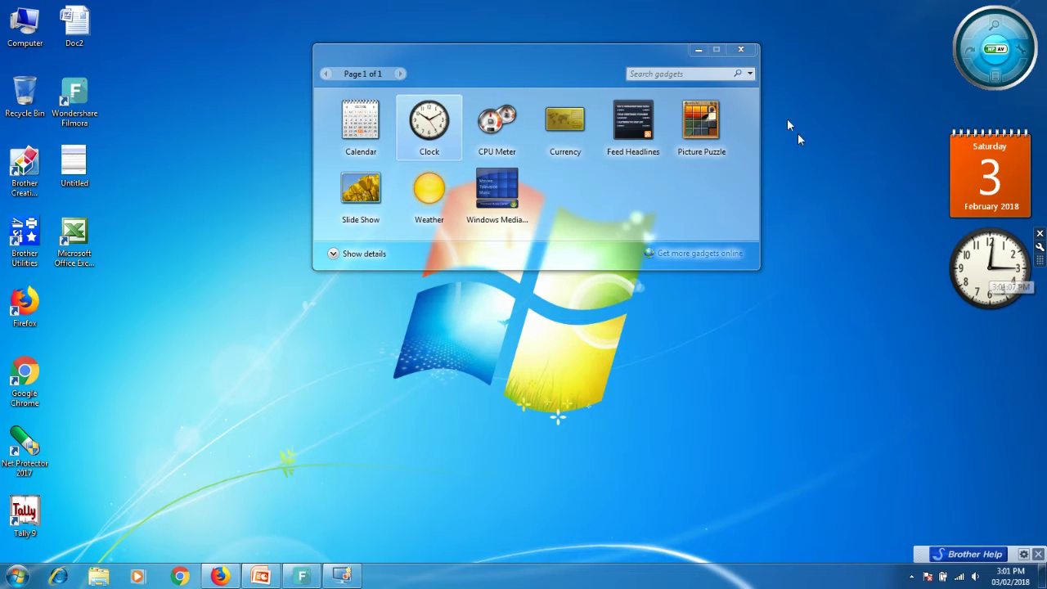
click(734, 50)
right_click(655, 68)
click(665, 105)
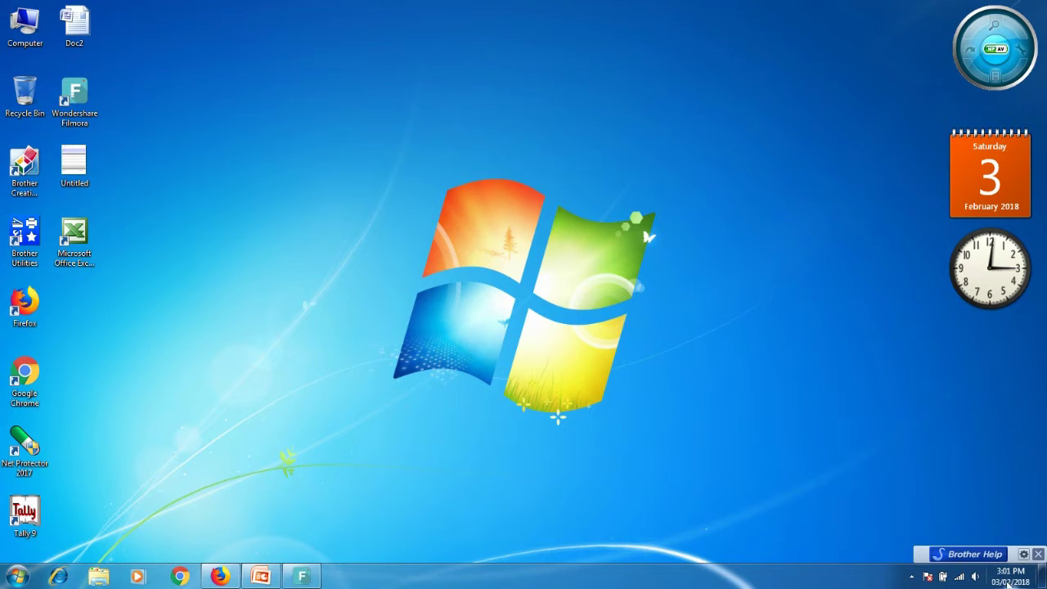
mouse_move(1008, 242)
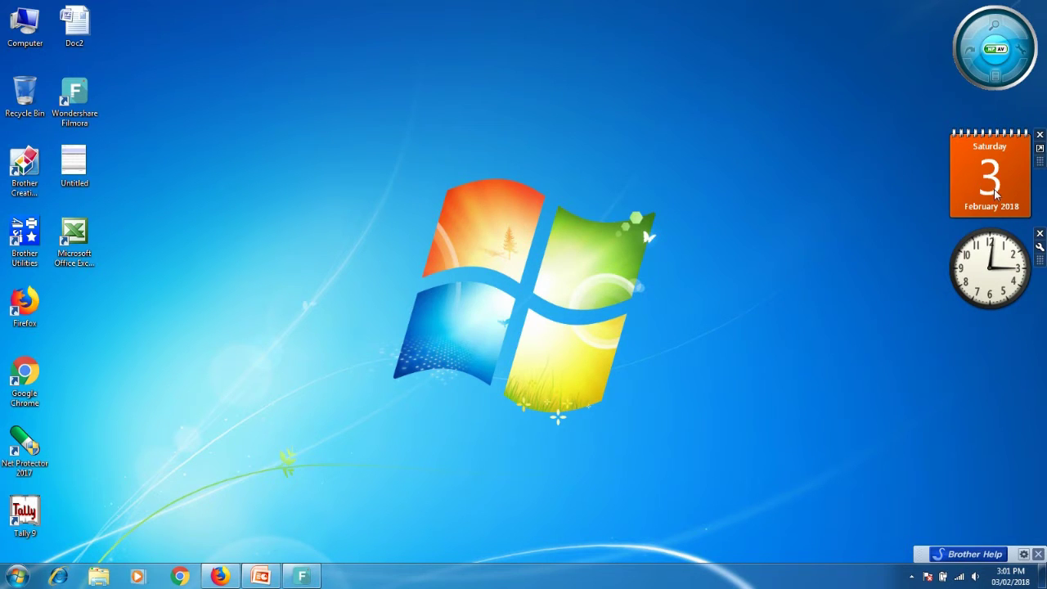